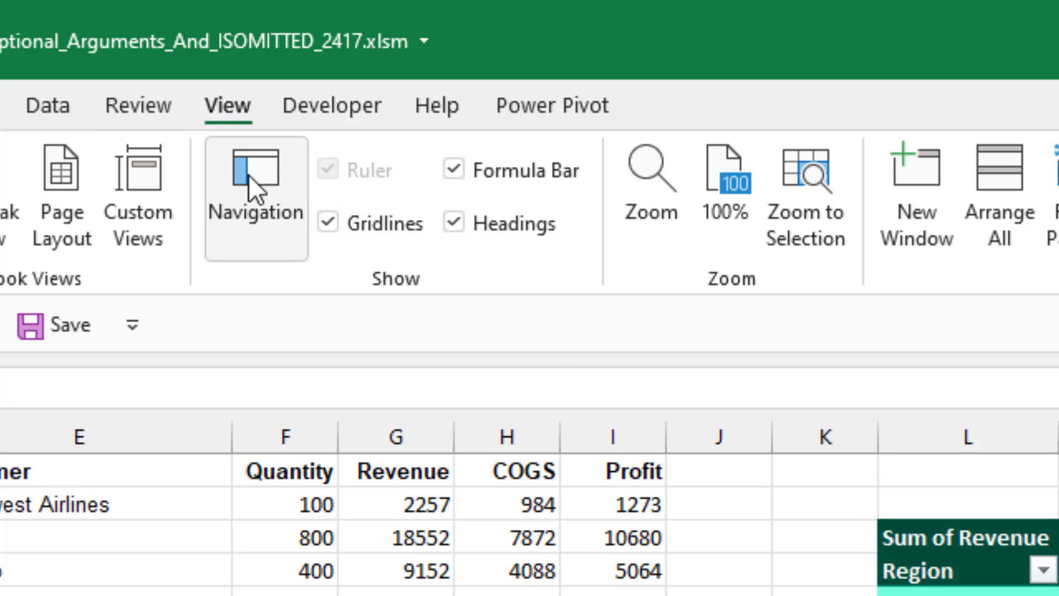
- Show the Navigation pane on the right, listing the workbook's sheets and ranges
left_click(248, 175)
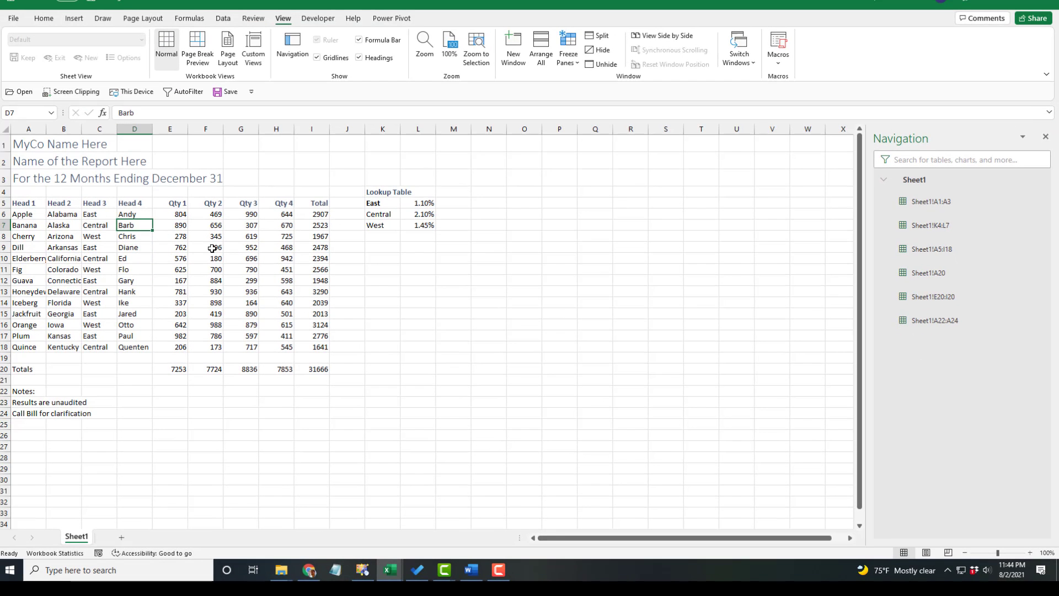
- Select the sales data's current region, A5:I18, from a cell inside it
left_click(213, 247)
key("ctrl+a")
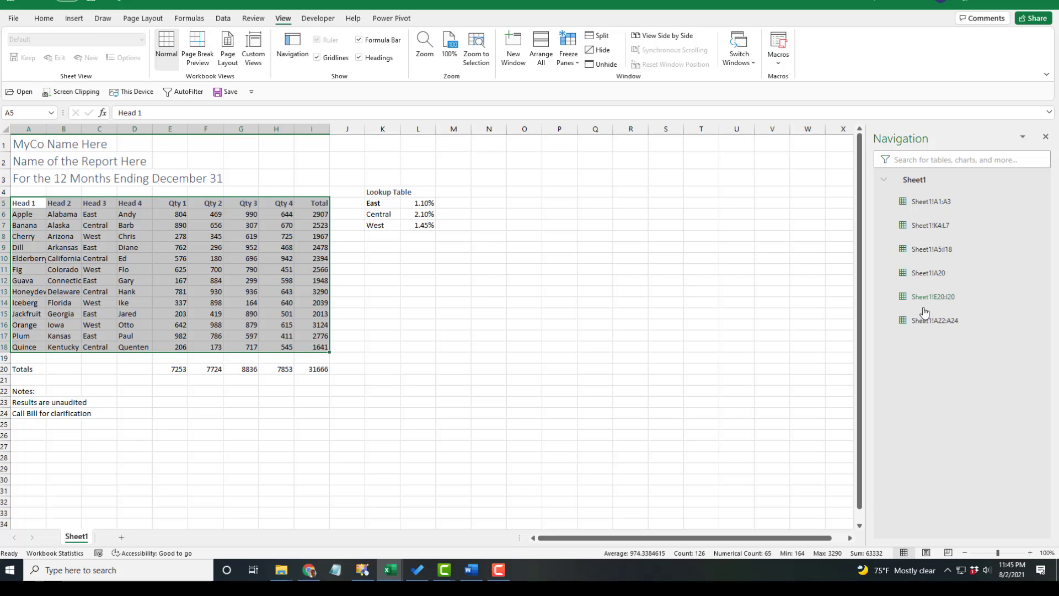
- Switch to the NavigationPaneTestTwo workbook and jump to its Data range
left_click(733, 66)
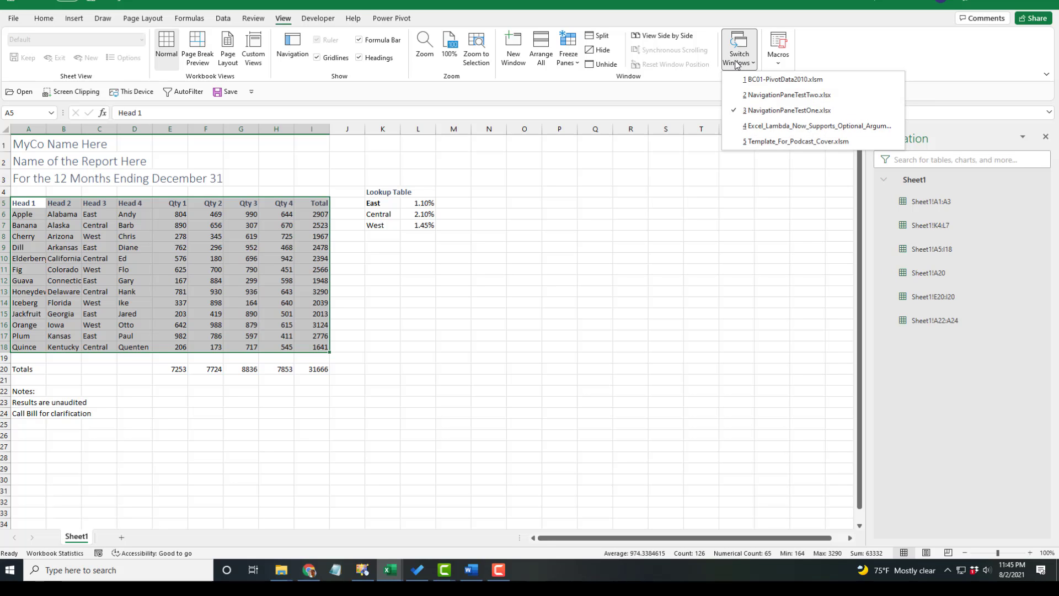
left_click(752, 96)
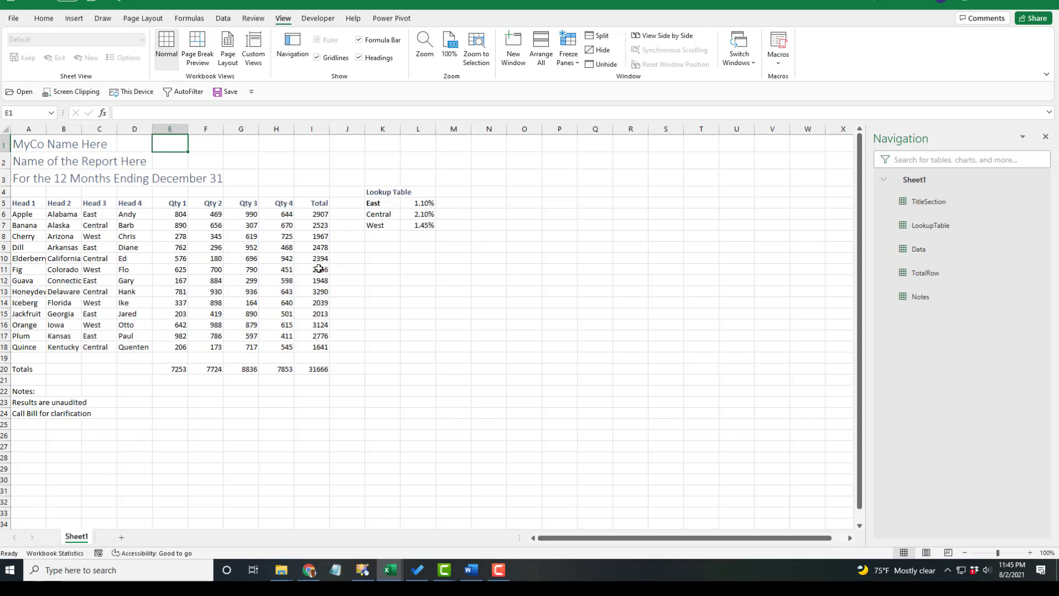
left_click(51, 111)
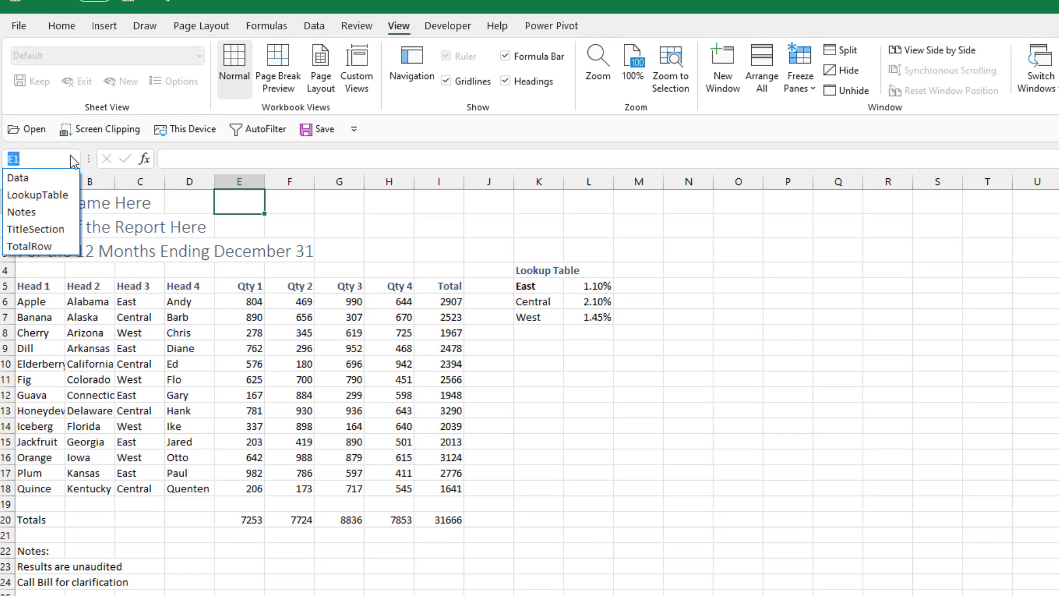
left_click(47, 177)
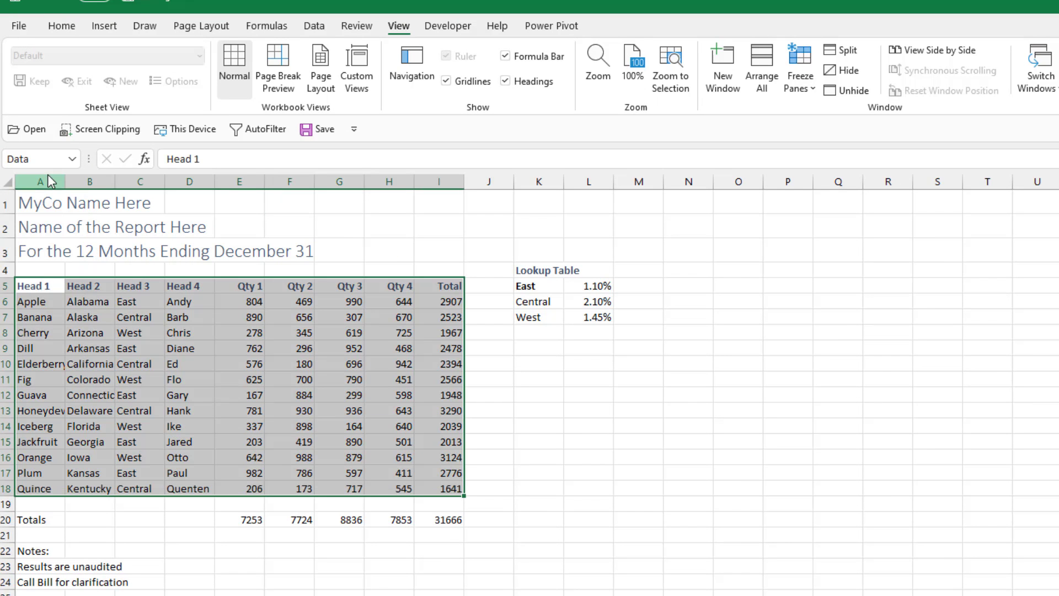
- Jump in turn to the LookupTable, Notes, TotalRow and TitleSection named ranges
left_click(73, 159)
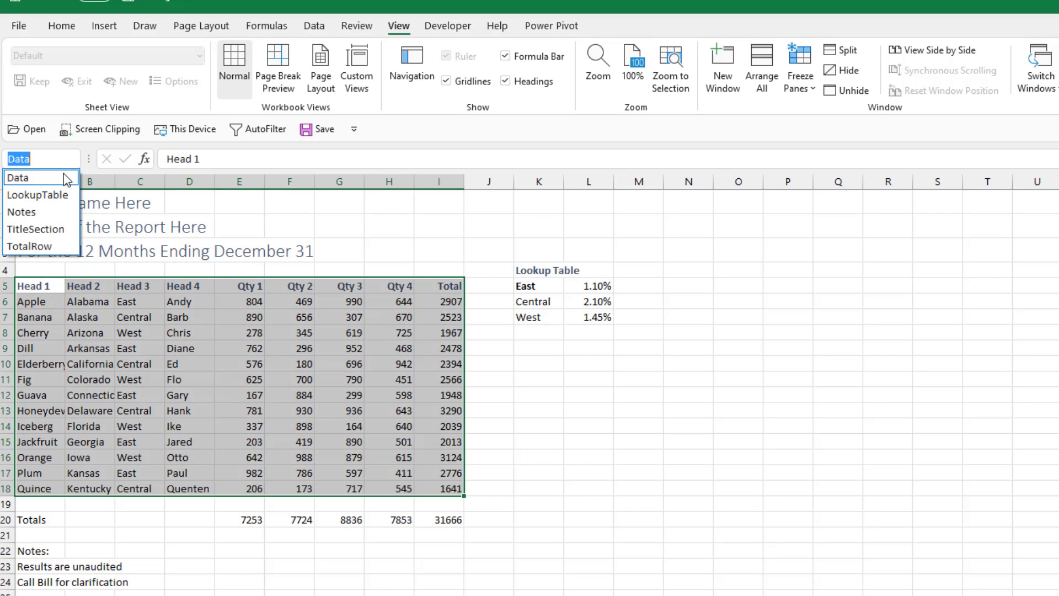
left_click(57, 195)
left_click(72, 161)
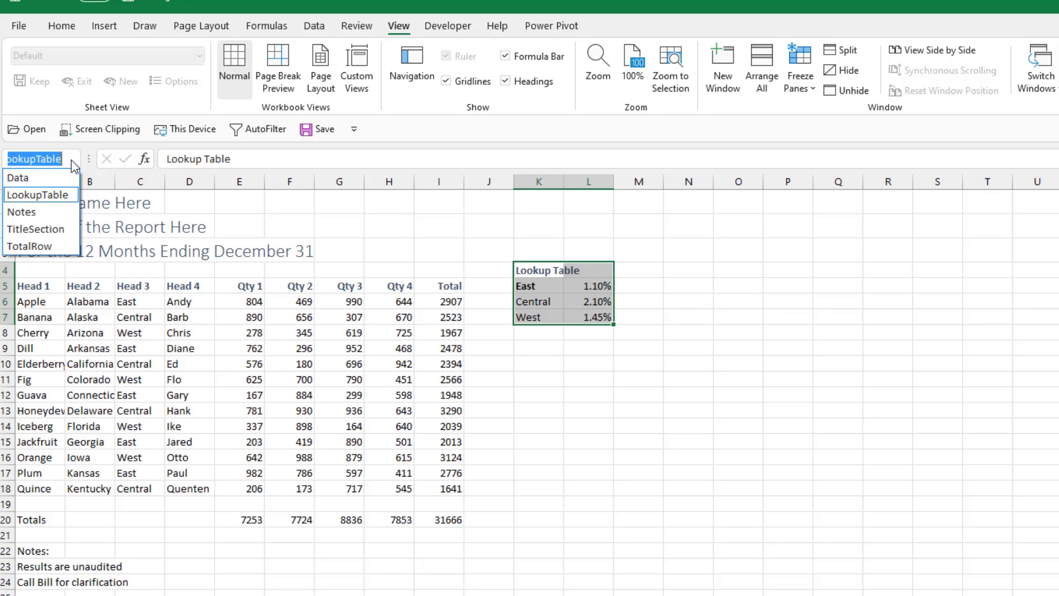
left_click(37, 212)
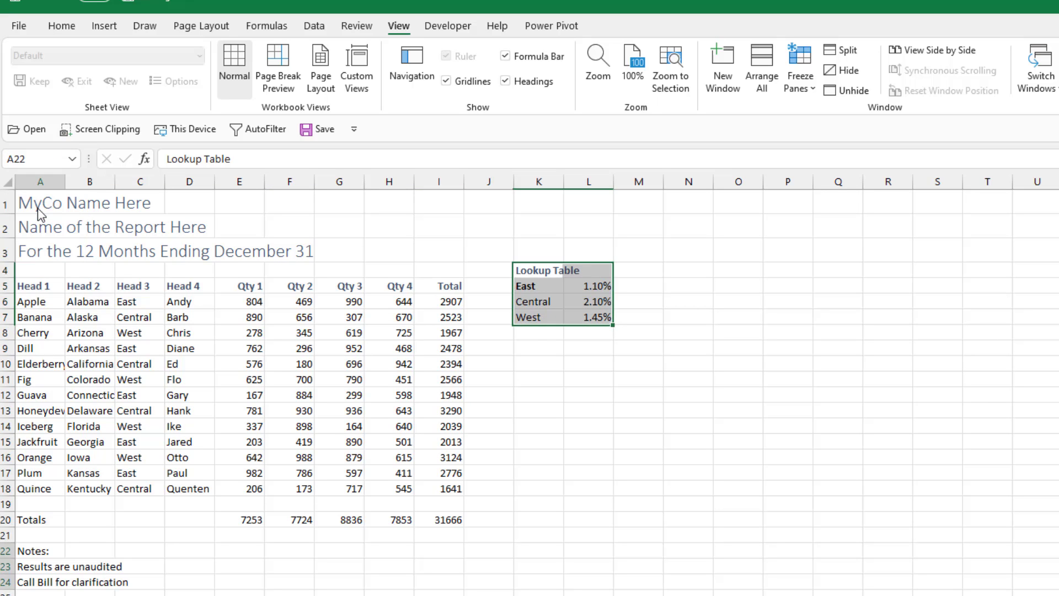
left_click(73, 158)
left_click(29, 249)
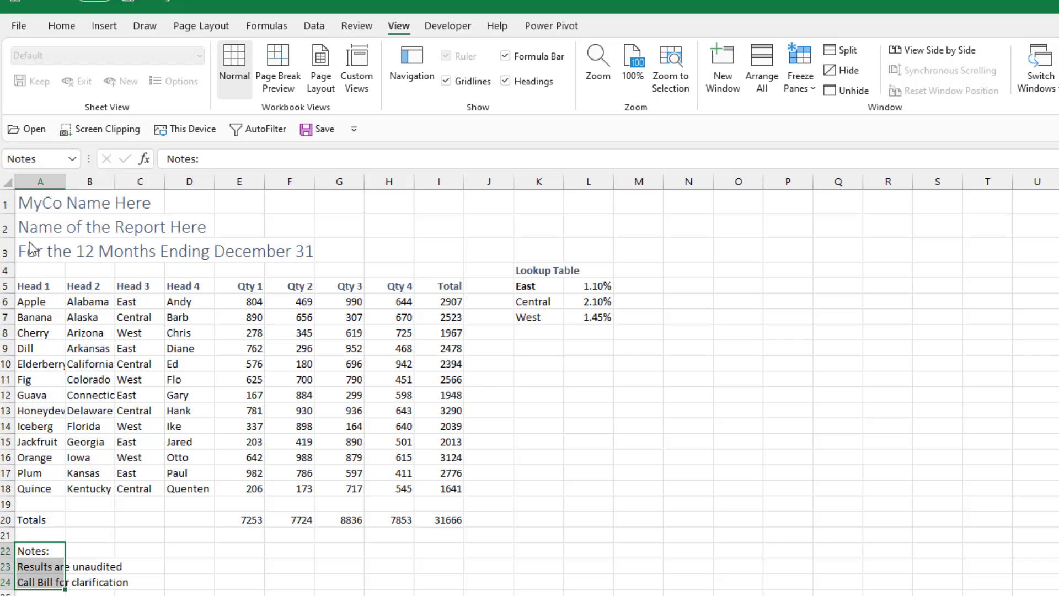
left_click(74, 161)
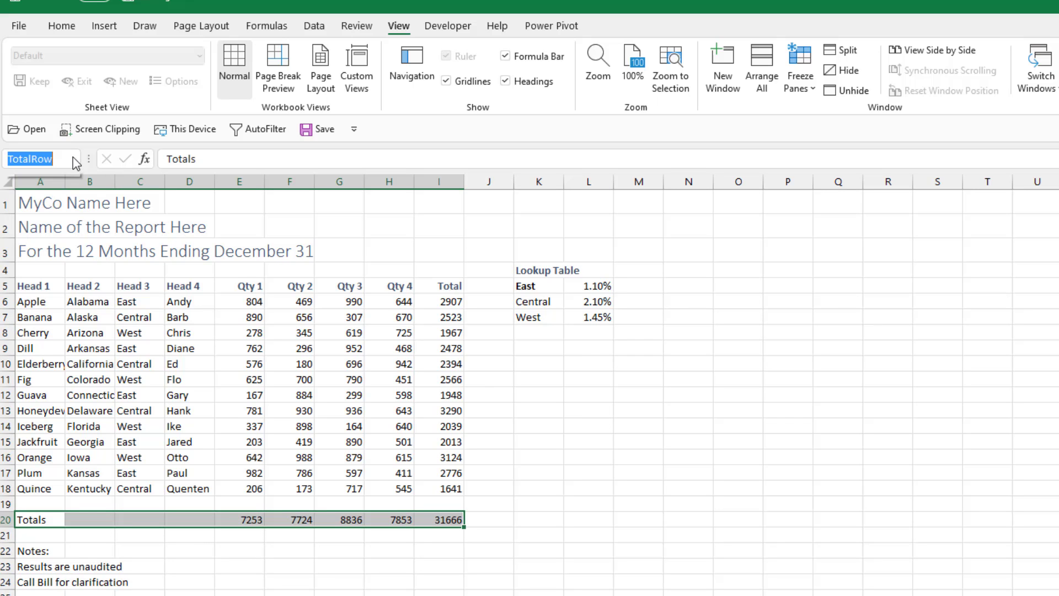
left_click(40, 229)
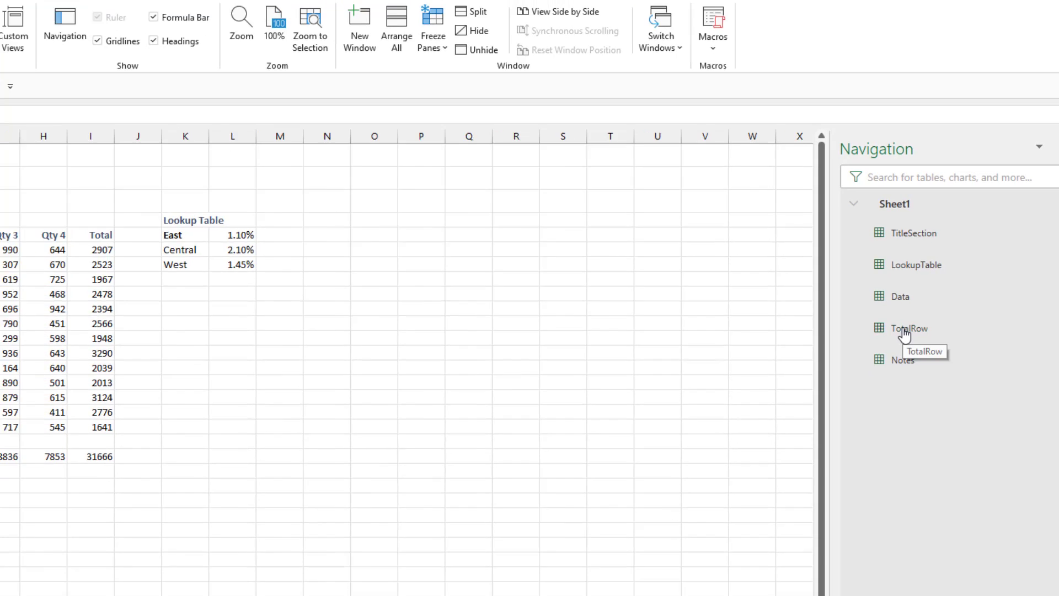
- Select the Totals row A20:I20 by choosing TotalRow in the Navigation pane
left_click(903, 334)
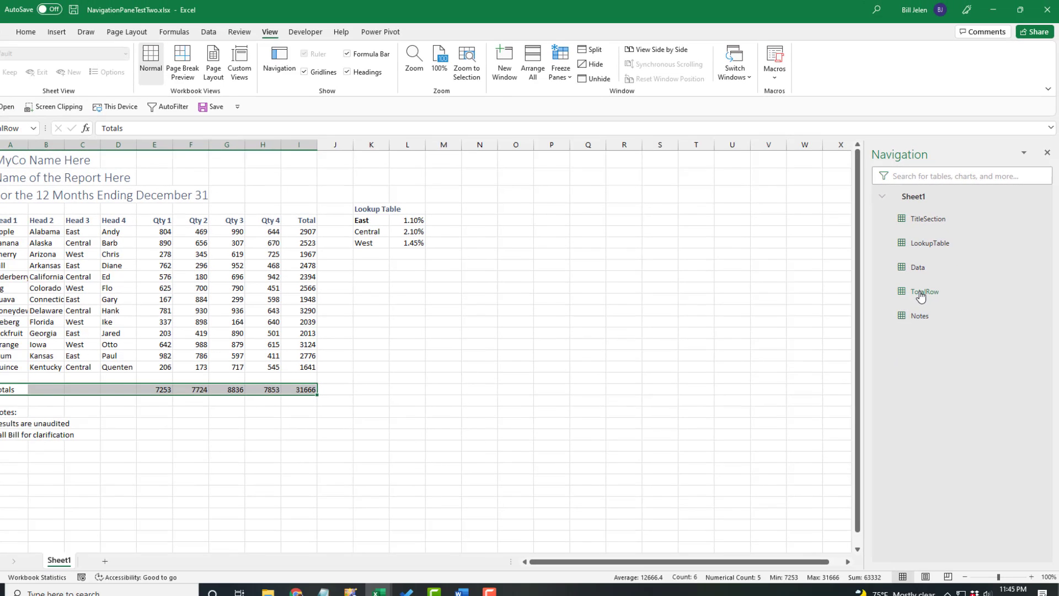